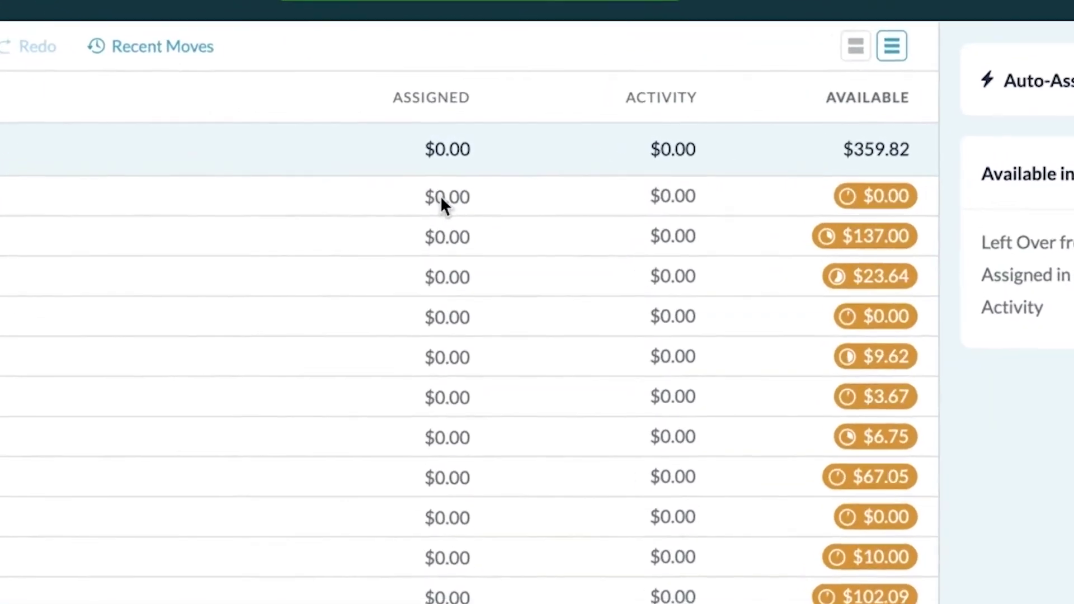
# Step: Assign $10 to Postage and Shipping and $400 to Groceries for November 2021
pyautogui.click(443, 197)
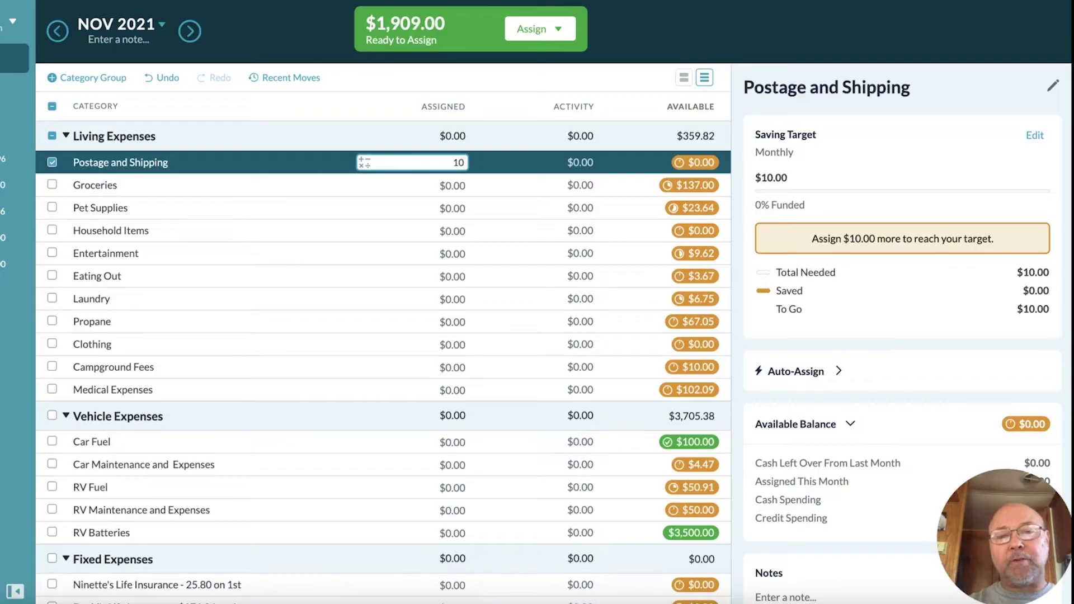
pyautogui.write('10')
pyautogui.press('Tab')
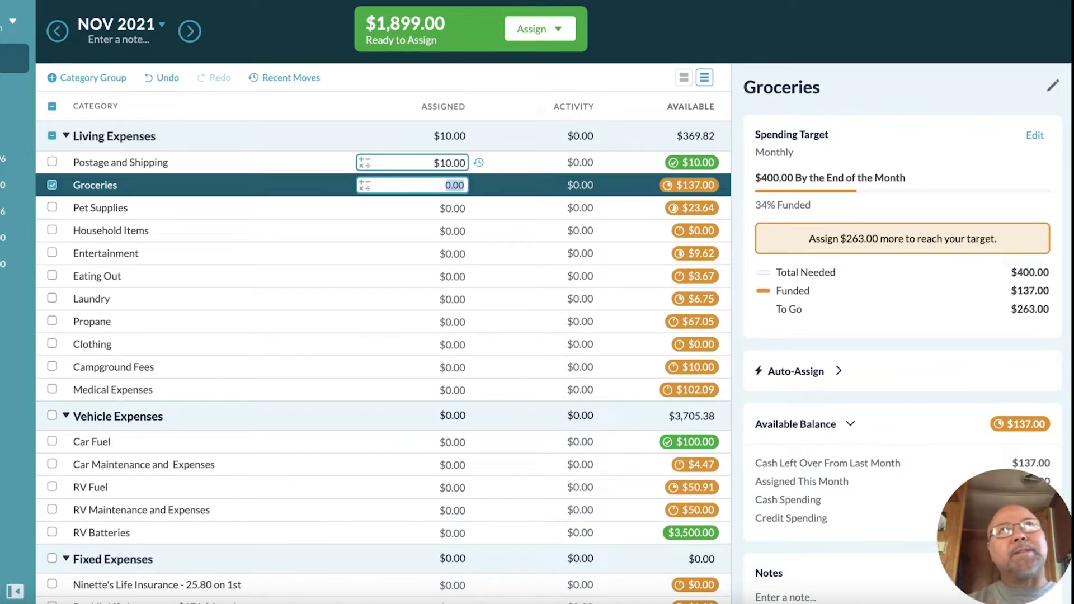
pyautogui.write('400')
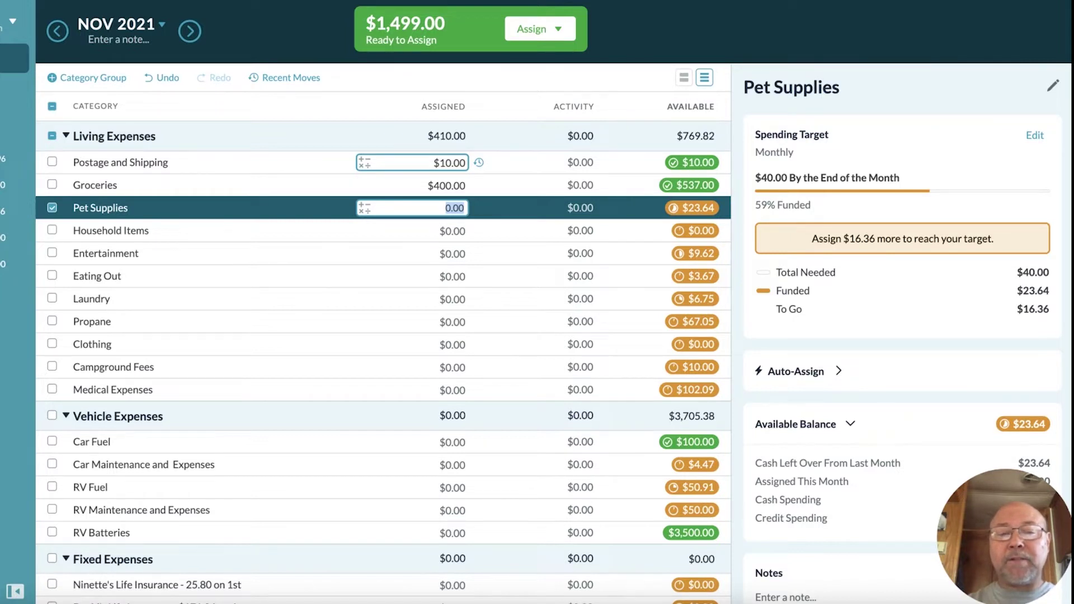
# Step: Assign Pet Supplies the amount still needed for its $40 target, calculated in the cell as 40-23.64
pyautogui.write('40-')
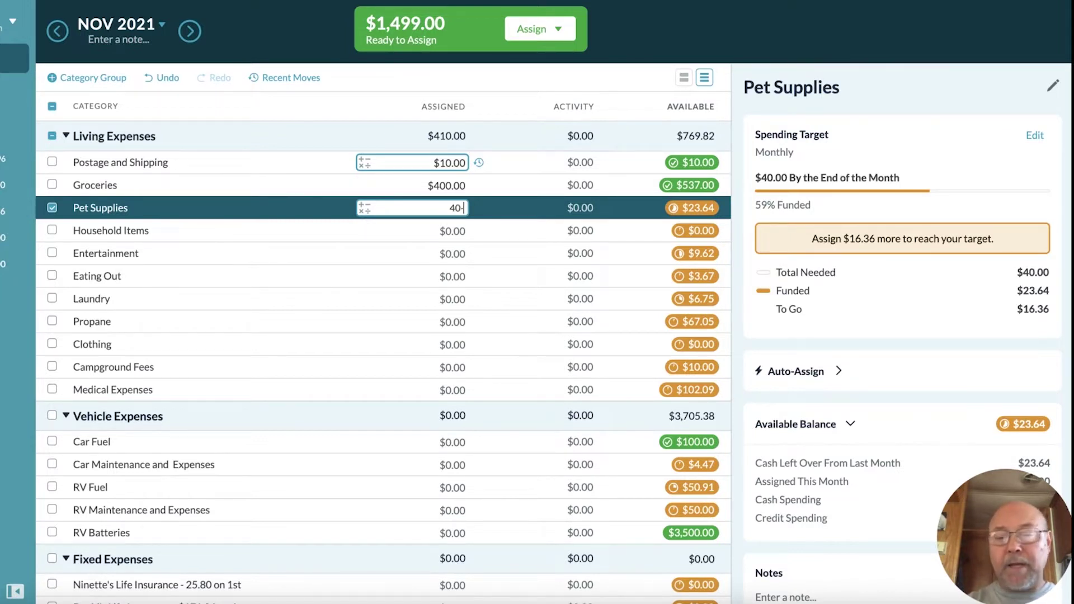
pyautogui.write('23.64')
pyautogui.press('Return')
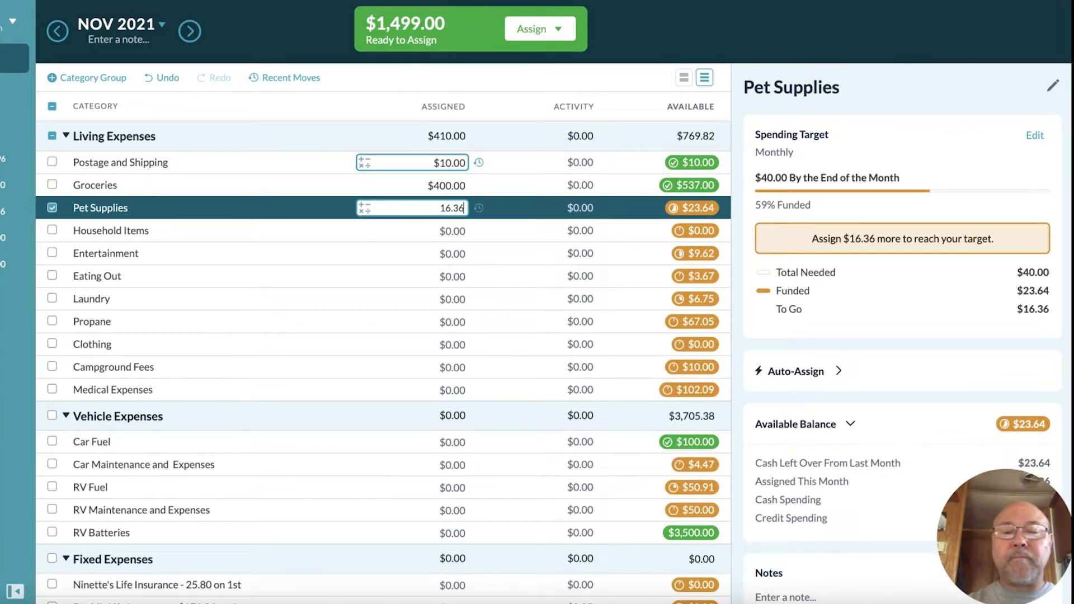
pyautogui.press('Tab')
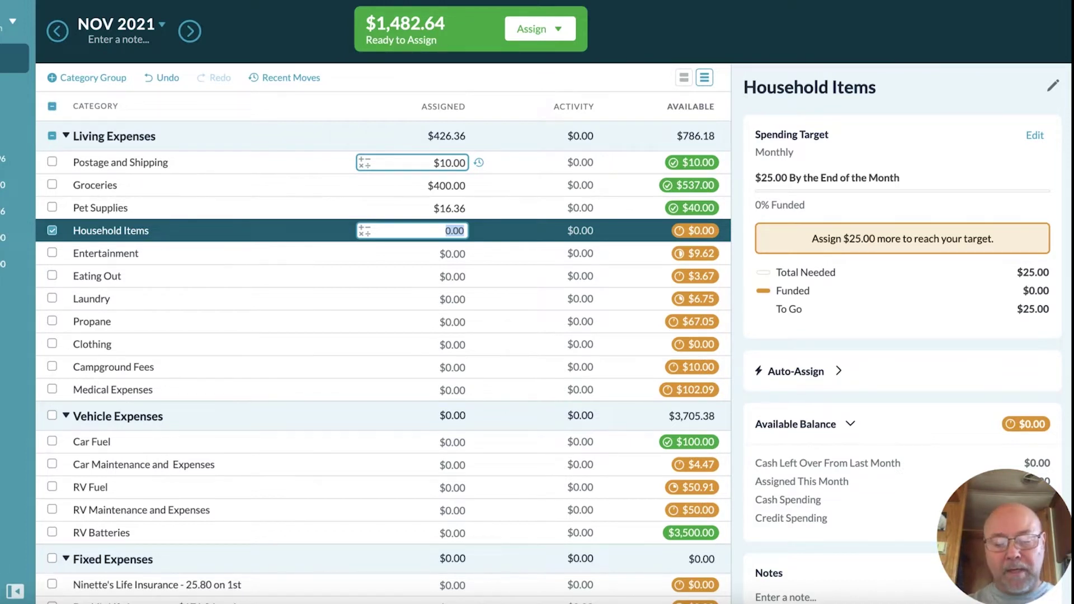
# Step: Assign $25 to Household Items and $20 to Entertainment in the Living Expenses group
pyautogui.write('25')
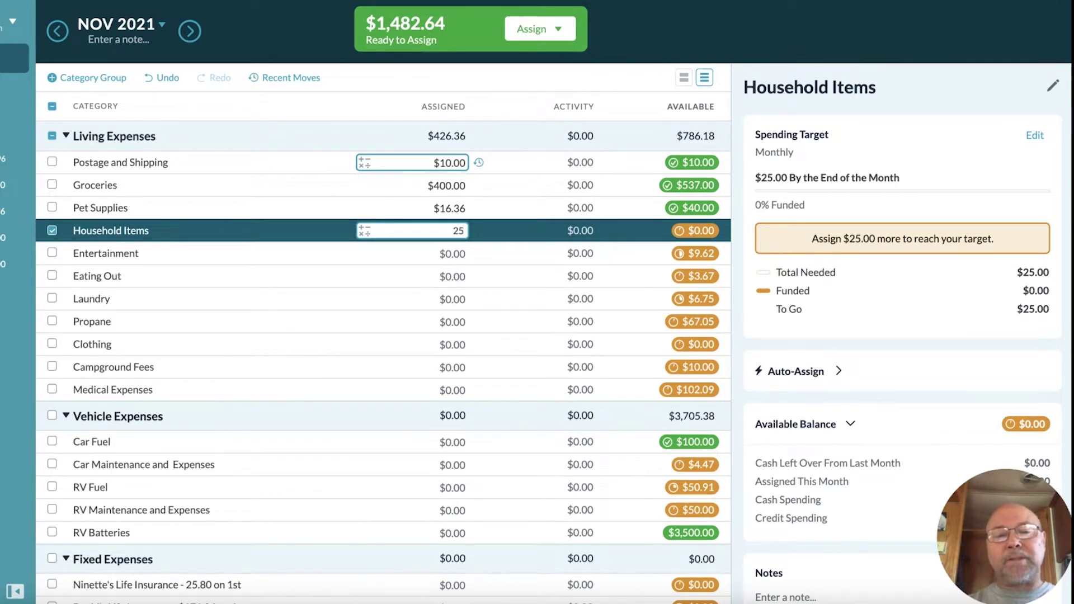
pyautogui.press('Return')
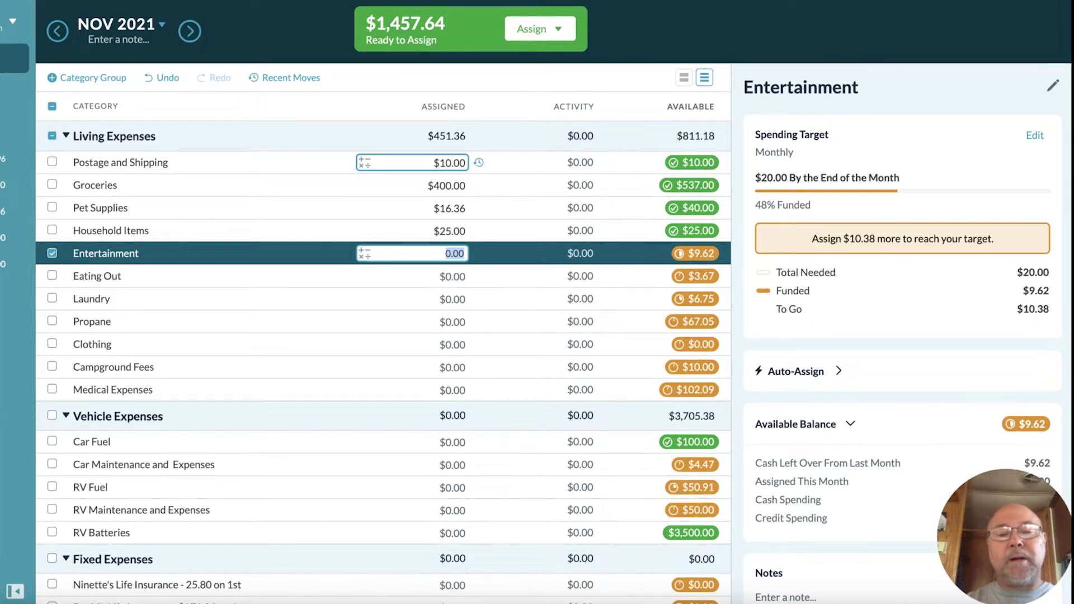
pyautogui.write('20')
pyautogui.press('Return')
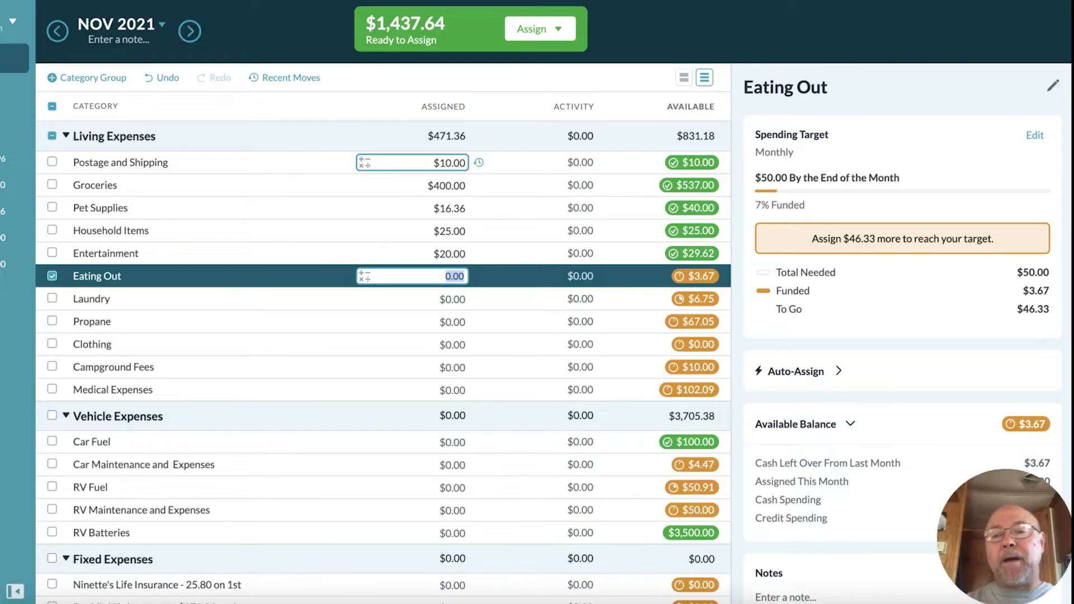
# Step: Assign $50 to Eating Out and fund Laundry up to its $20 target with the calculation 20-6.75
pyautogui.write('50')
pyautogui.press('Return')
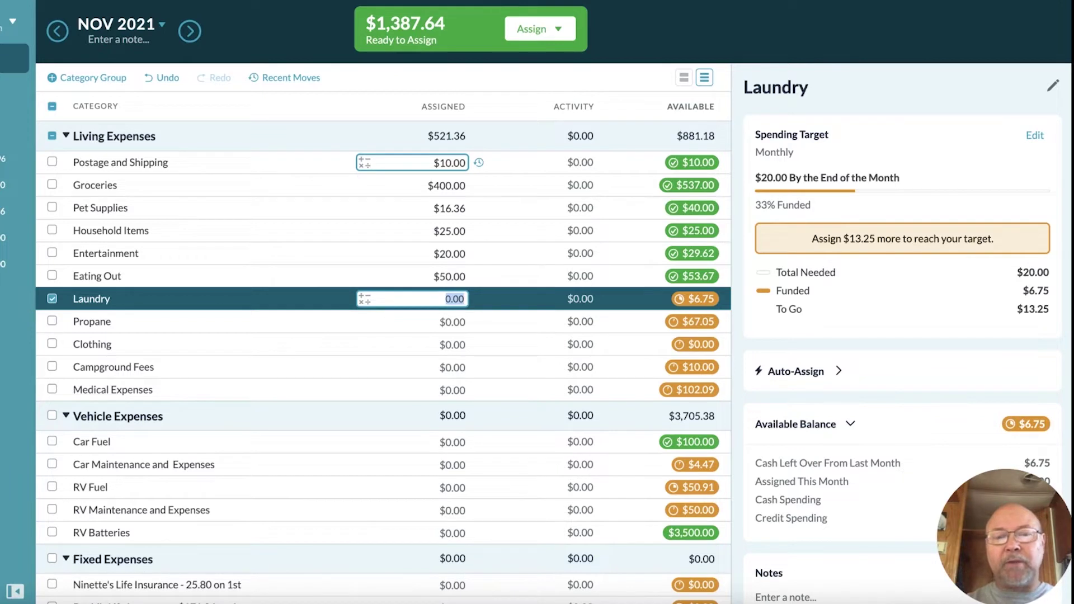
pyautogui.press('BackSpace')
pyautogui.write('20')
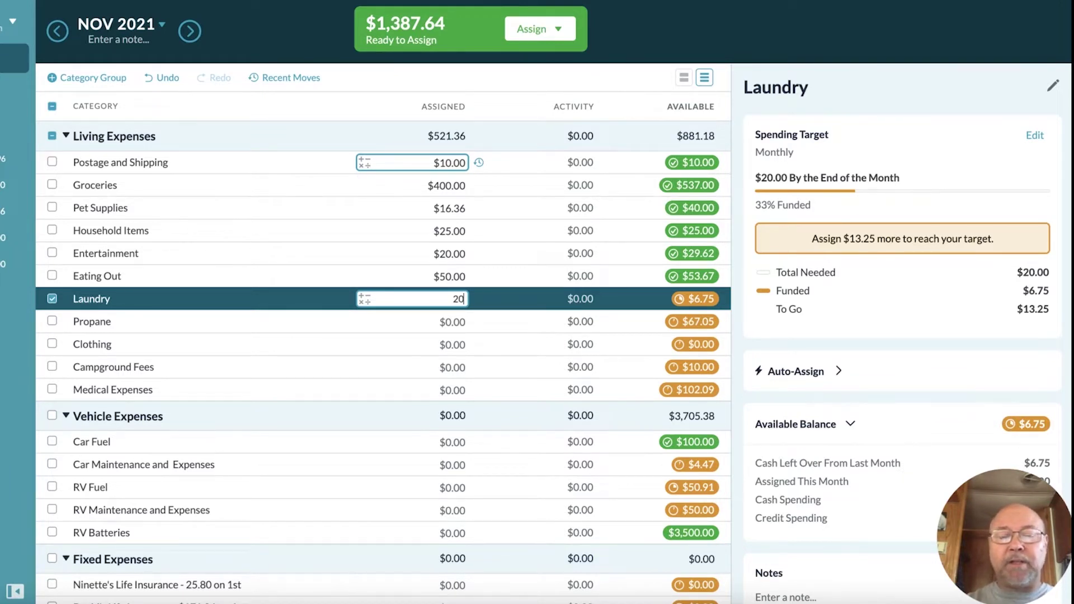
pyautogui.write('-6')
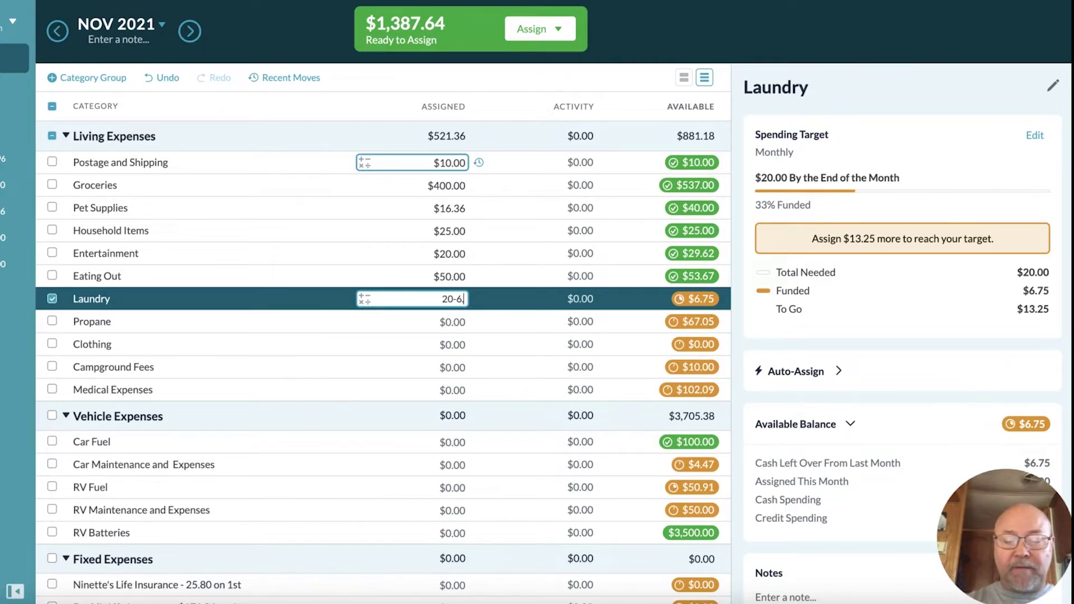
pyautogui.write('.75')
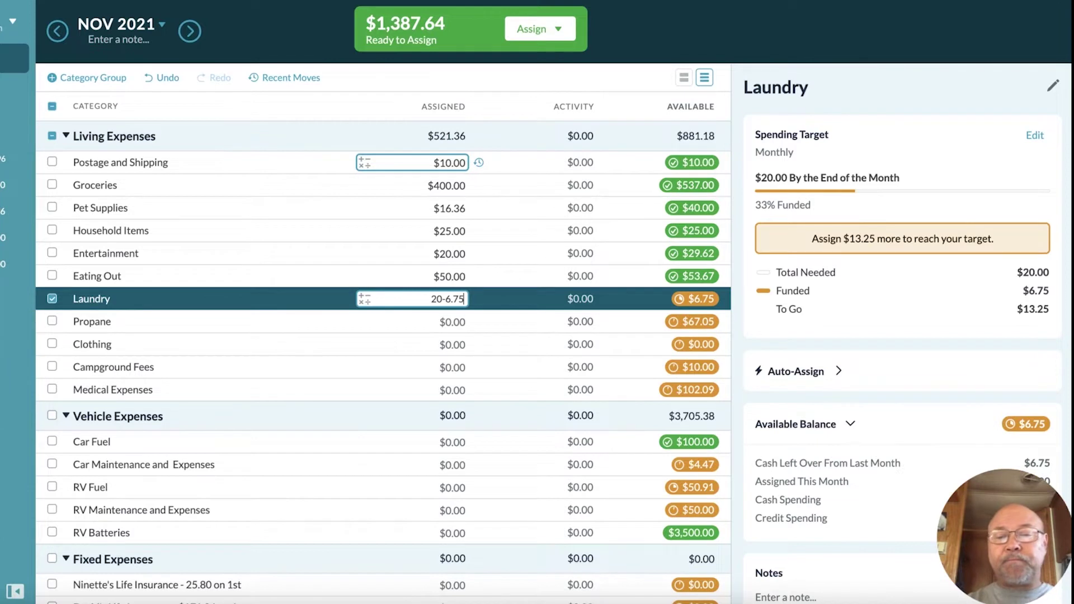
pyautogui.press('Return')
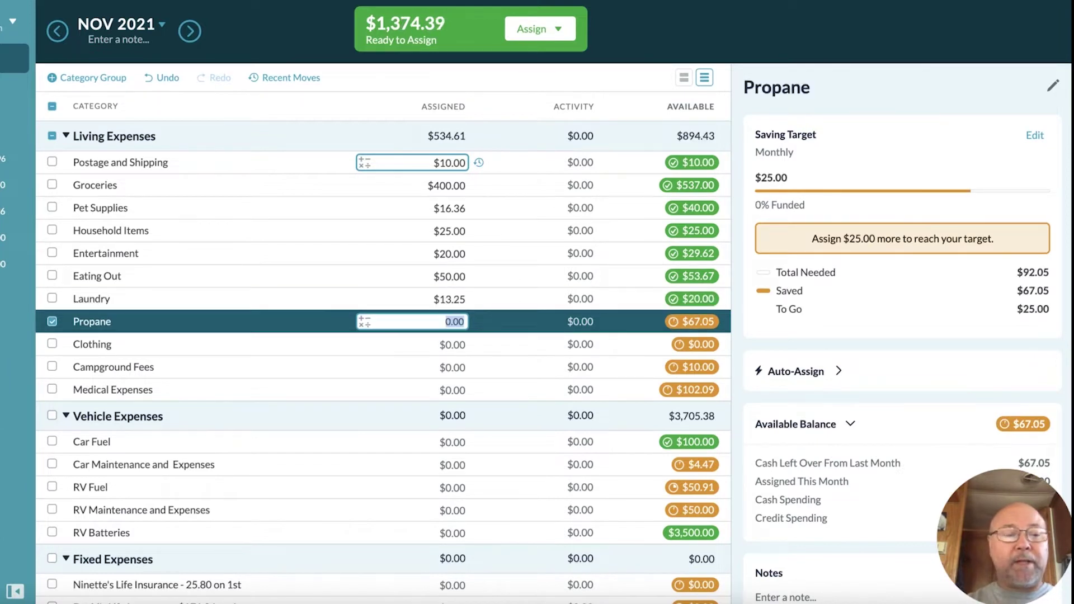
# Step: Assign $25 to Propane and $10 to Clothing in the Living Expenses group
pyautogui.write('25')
pyautogui.press('Return')
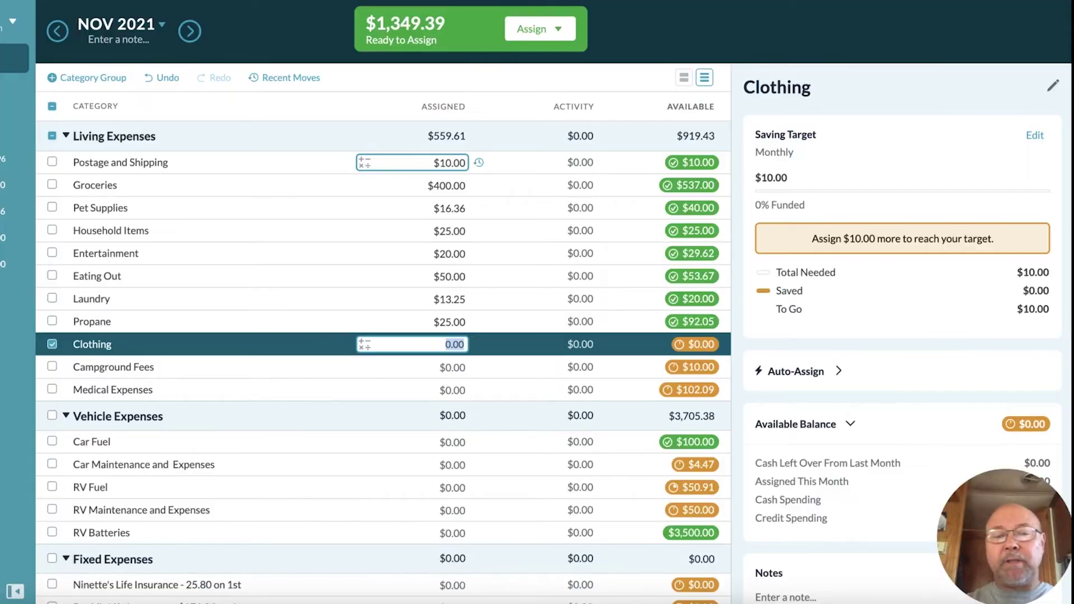
pyautogui.write('10')
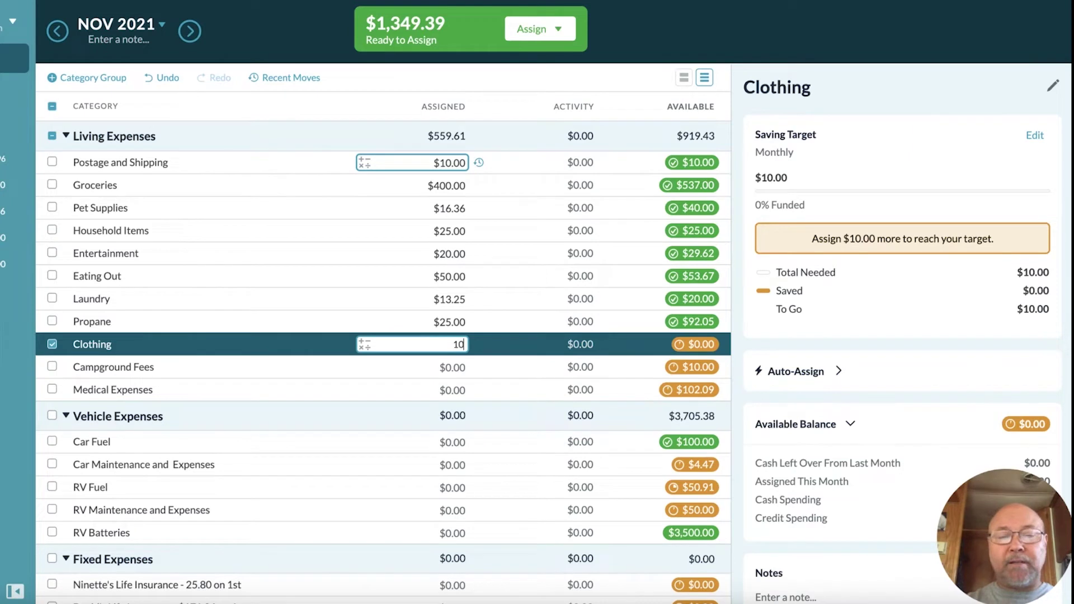
pyautogui.press('Return')
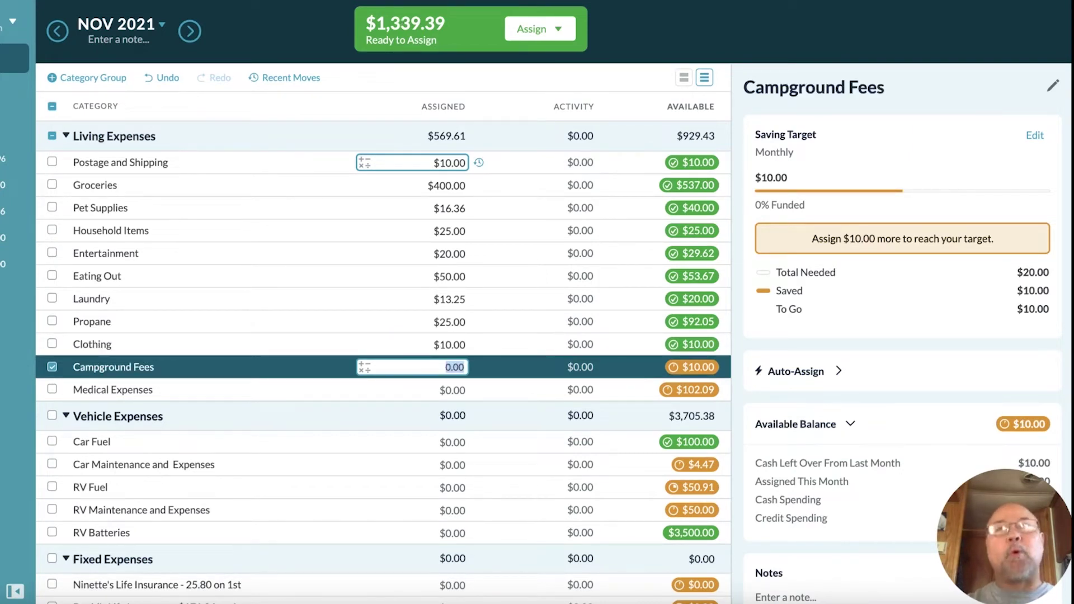
# Step: Assign $10 to Campground Fees and $50 to Medical Expenses to finish the Living Expenses group
pyautogui.write('10')
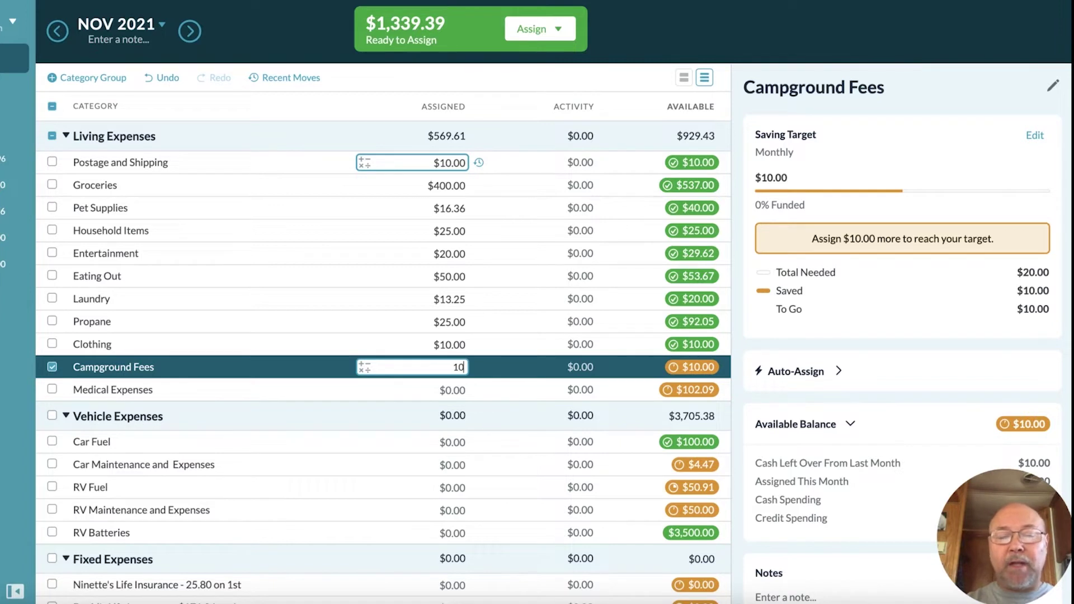
pyautogui.press('Return')
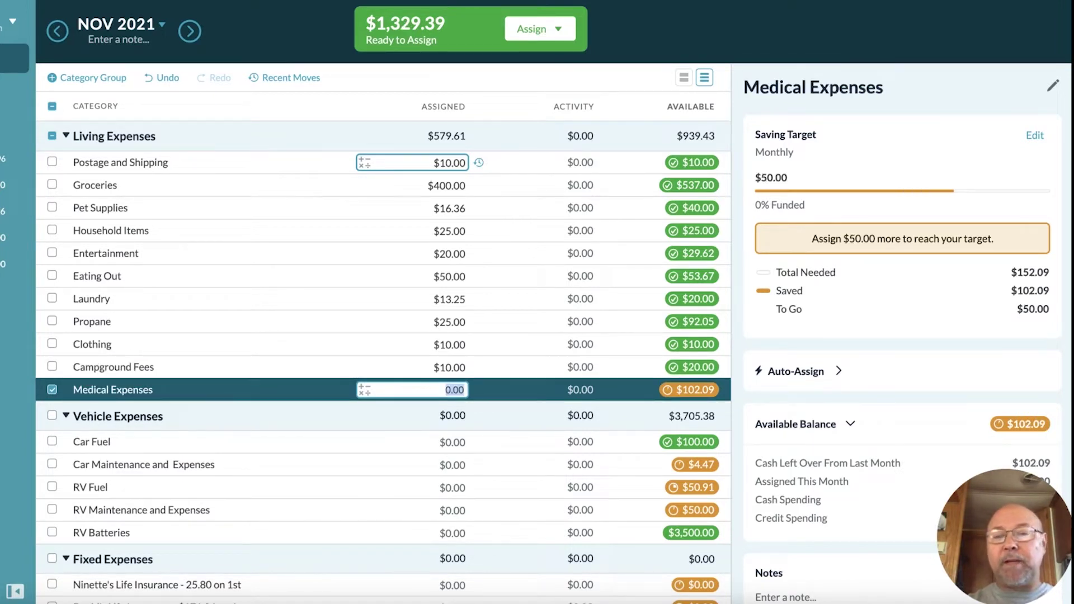
pyautogui.write('50')
pyautogui.press('Return')
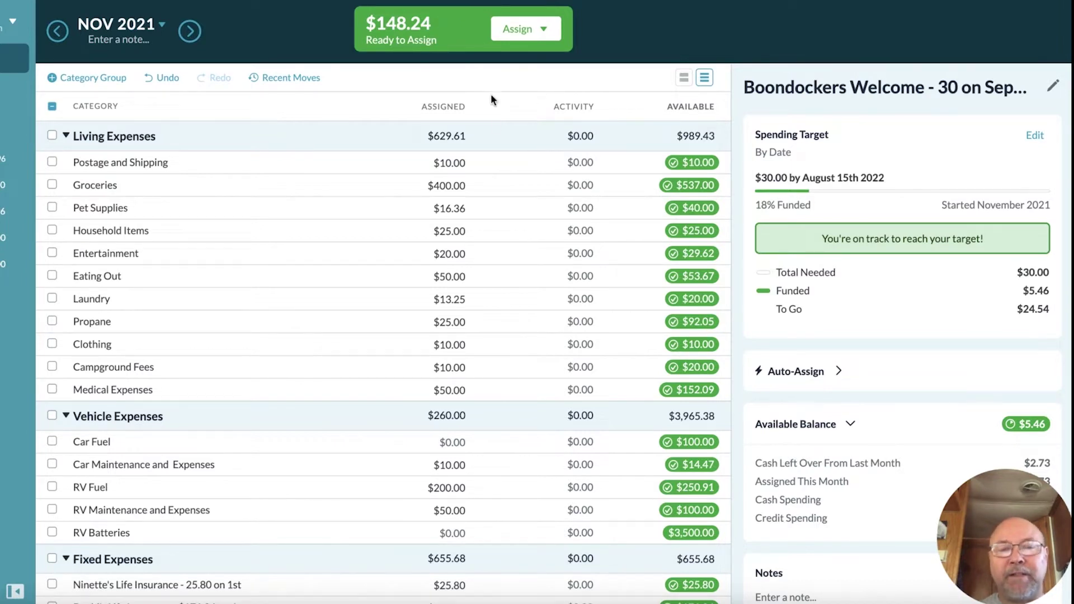
# Step: Review the assigned and available amounts of the Living Expenses and Vehicle Expenses categories
pyautogui.scroll(-2, 491, 196)
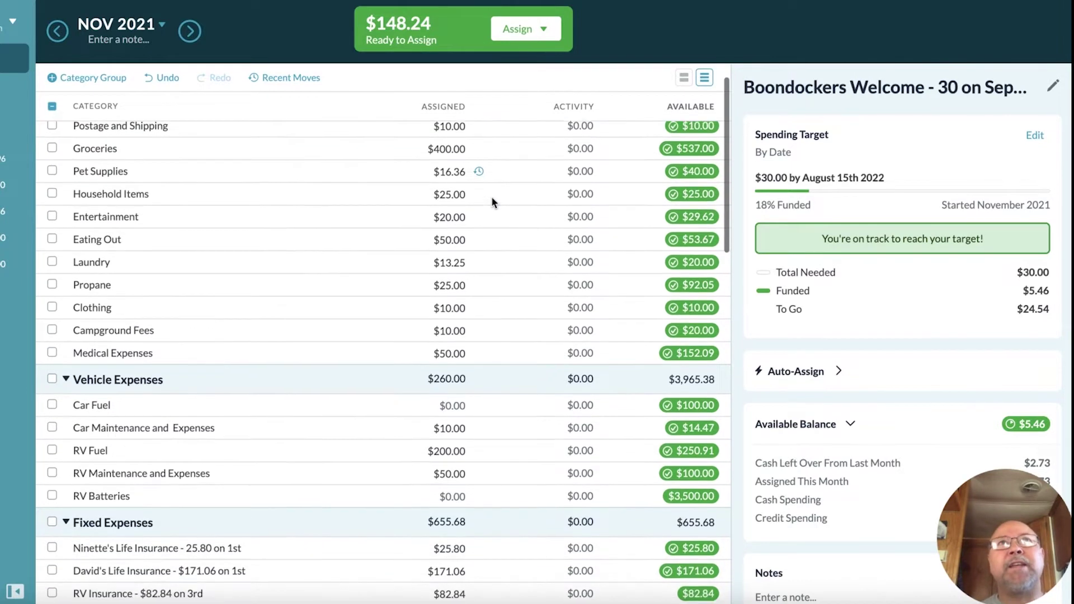
pyautogui.scroll(-4, 491, 202)
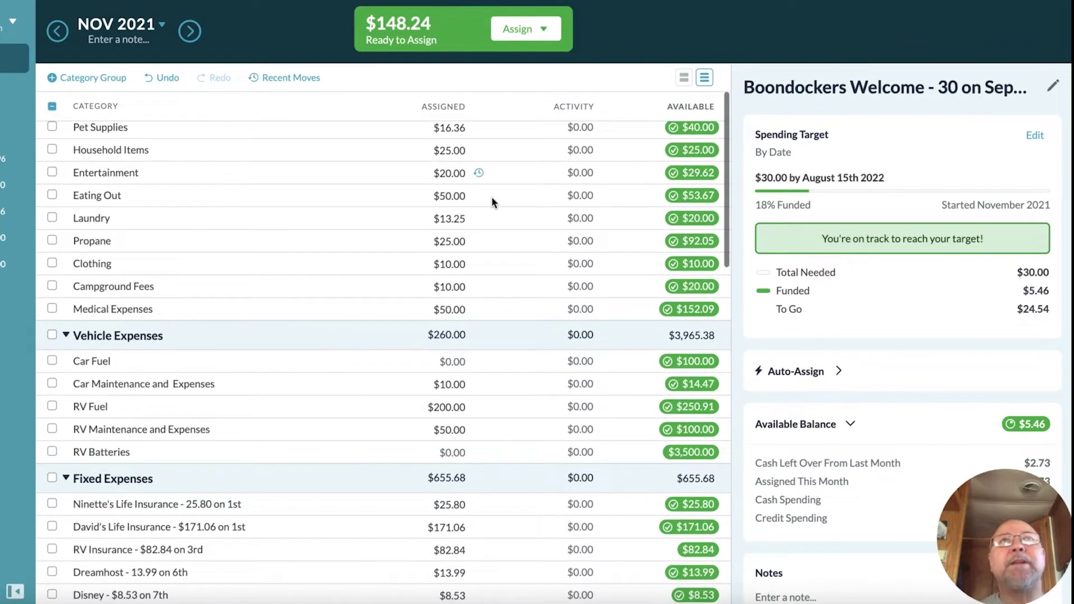
pyautogui.scroll(-3, 492, 201)
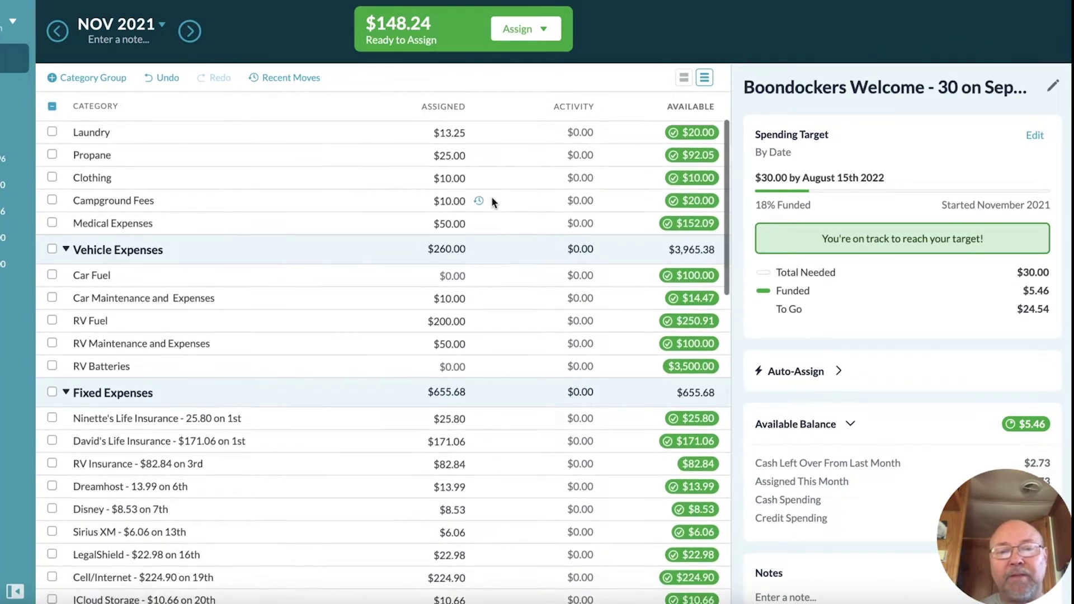
pyautogui.scroll(-2, 492, 203)
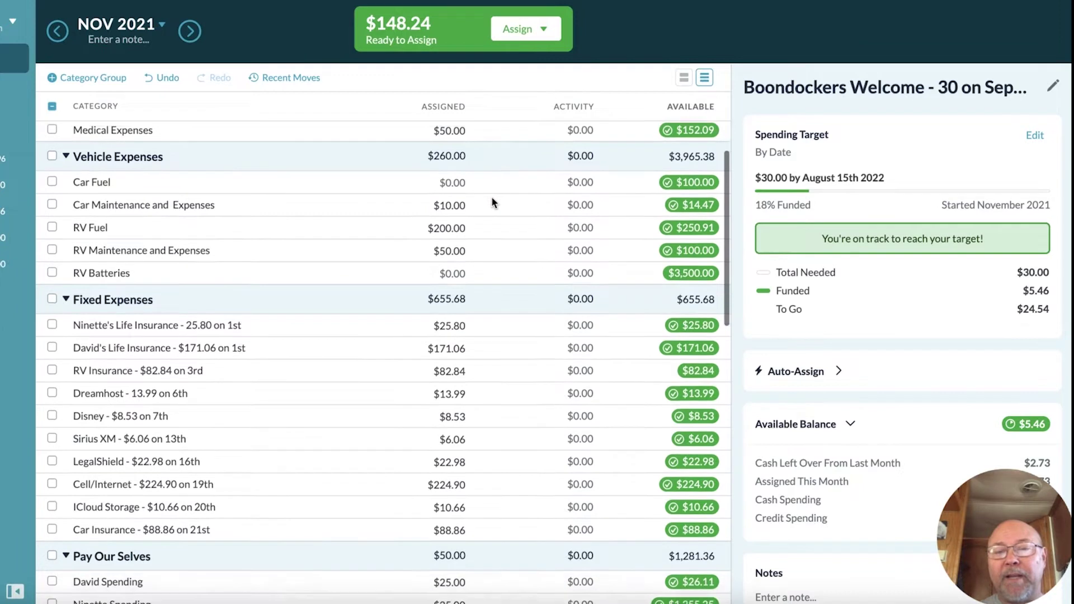
pyautogui.click(412, 215)
pyautogui.click(412, 197)
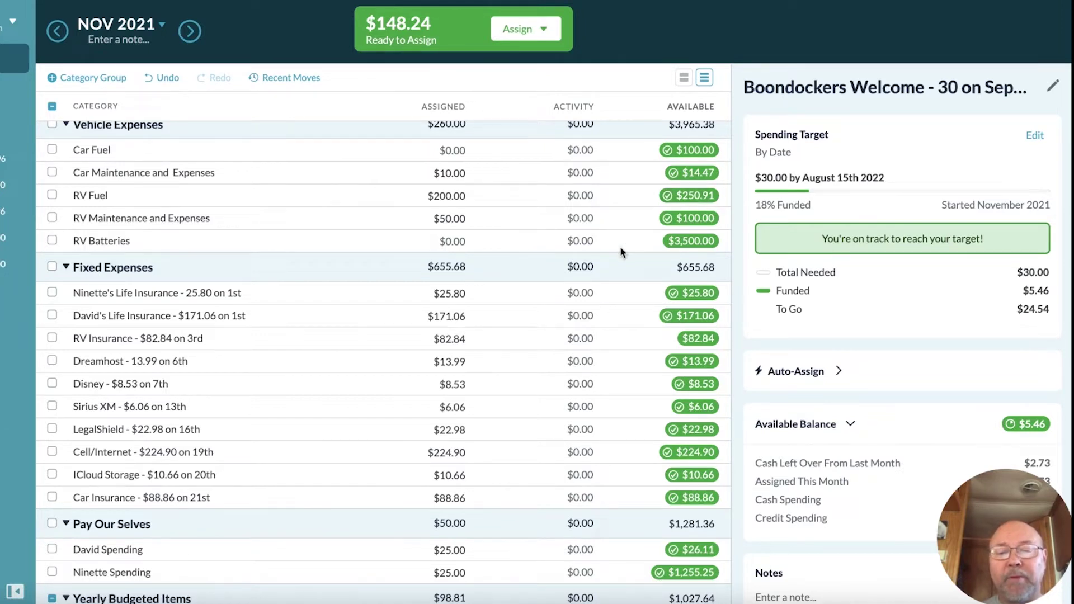
pyautogui.scroll(-3, 620, 248)
pyautogui.scroll(-1, 621, 249)
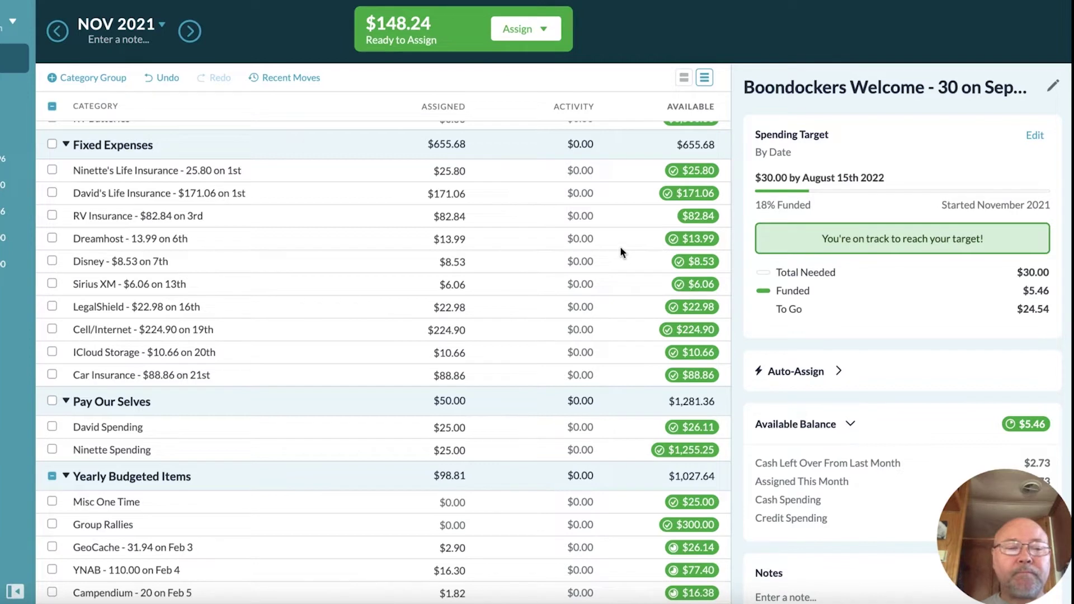
# Step: Review the assigned amounts in the Fixed Expenses, Pay Our Selves and Yearly Budgeted Items groups
pyautogui.click(437, 194)
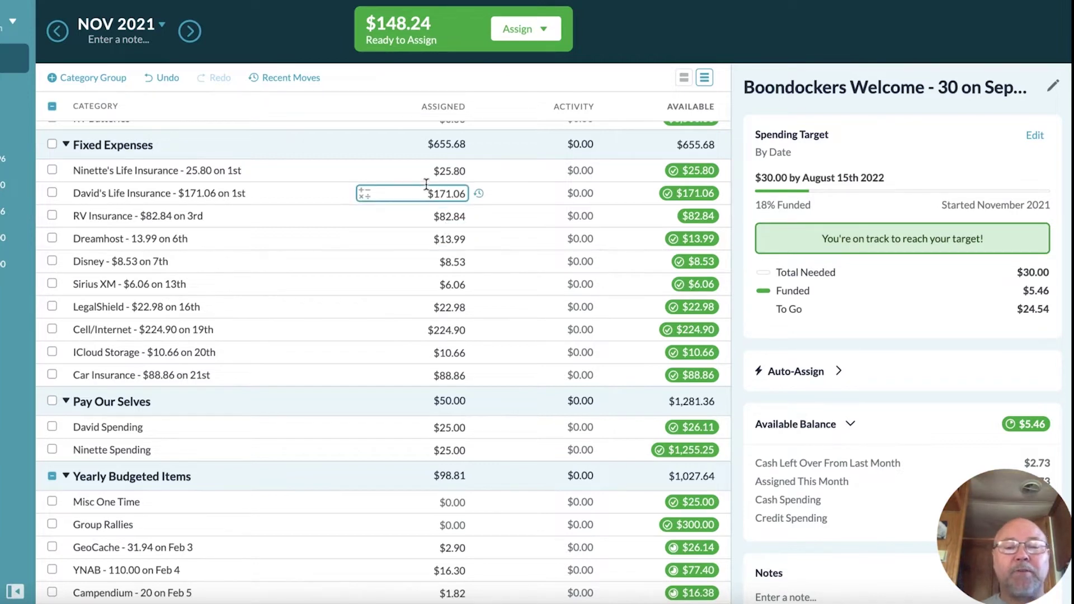
pyautogui.press('Escape')
pyautogui.click(448, 375)
pyautogui.press('Escape')
pyautogui.click(353, 327)
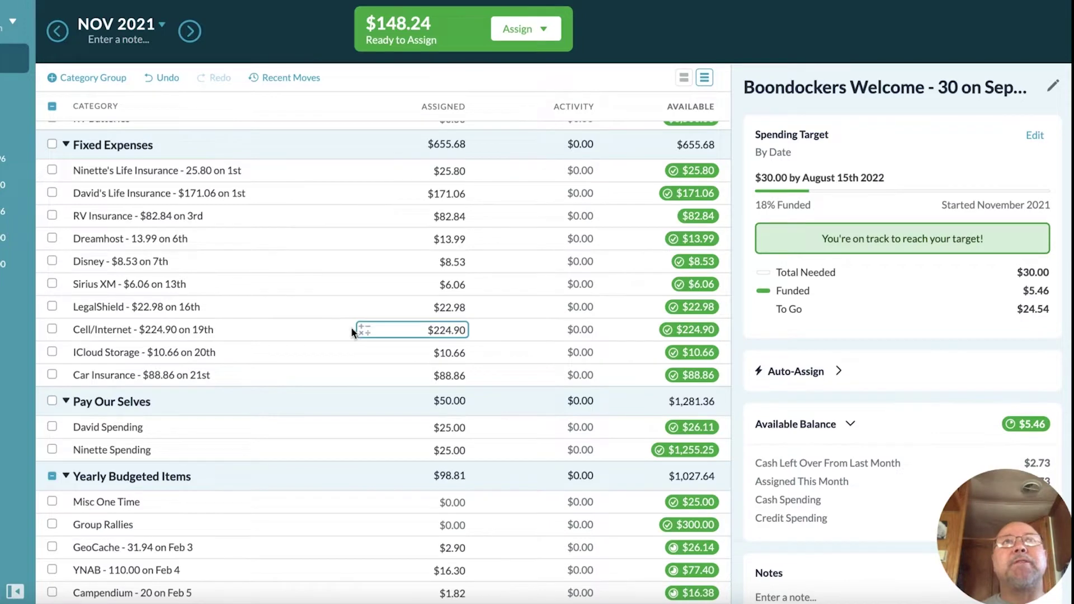
pyautogui.click(439, 315)
pyautogui.scroll(-1, 439, 321)
pyautogui.click(439, 319)
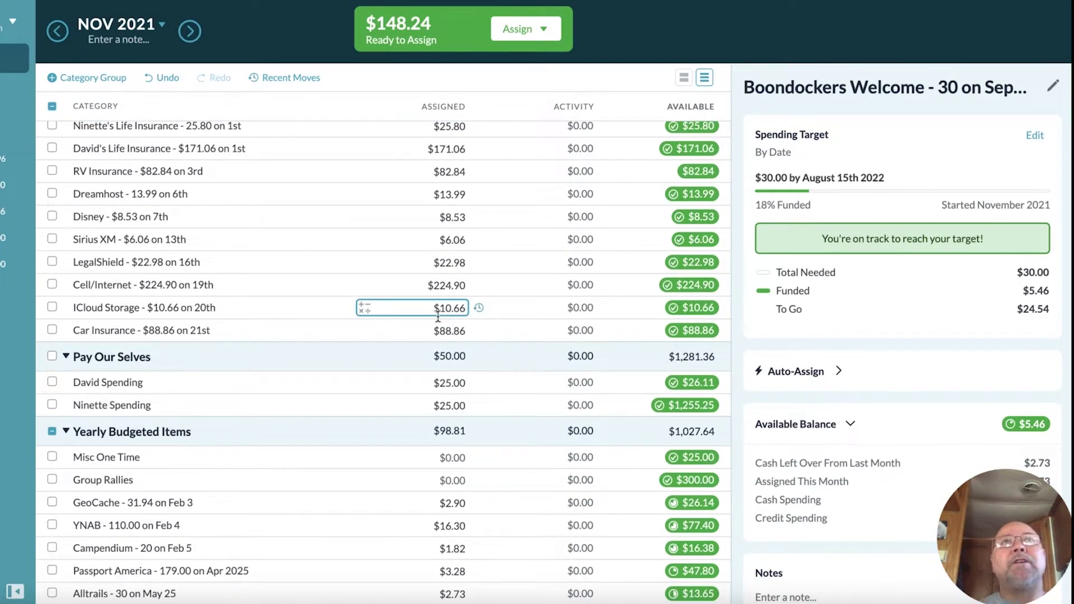
pyautogui.scroll(-4, 438, 318)
pyautogui.click(439, 317)
pyautogui.scroll(-3, 439, 319)
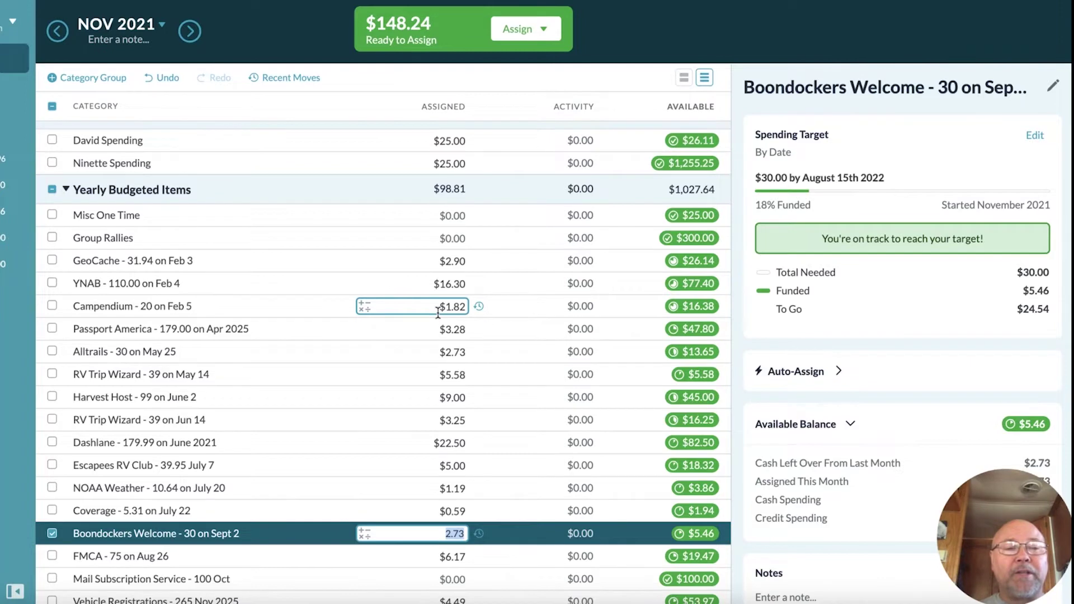
pyautogui.scroll(1, 438, 318)
pyautogui.click(438, 313)
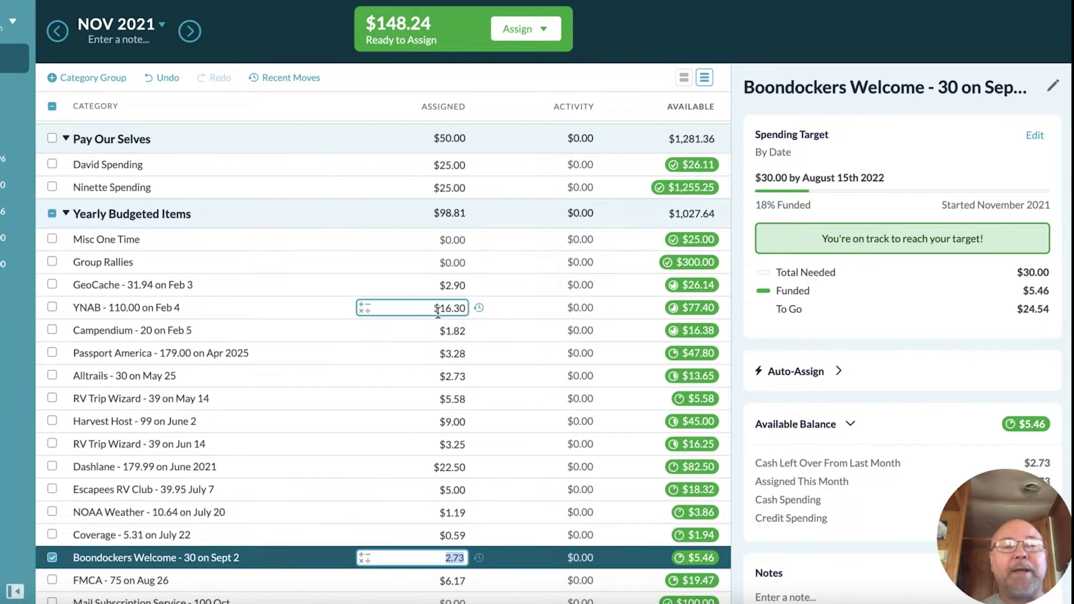